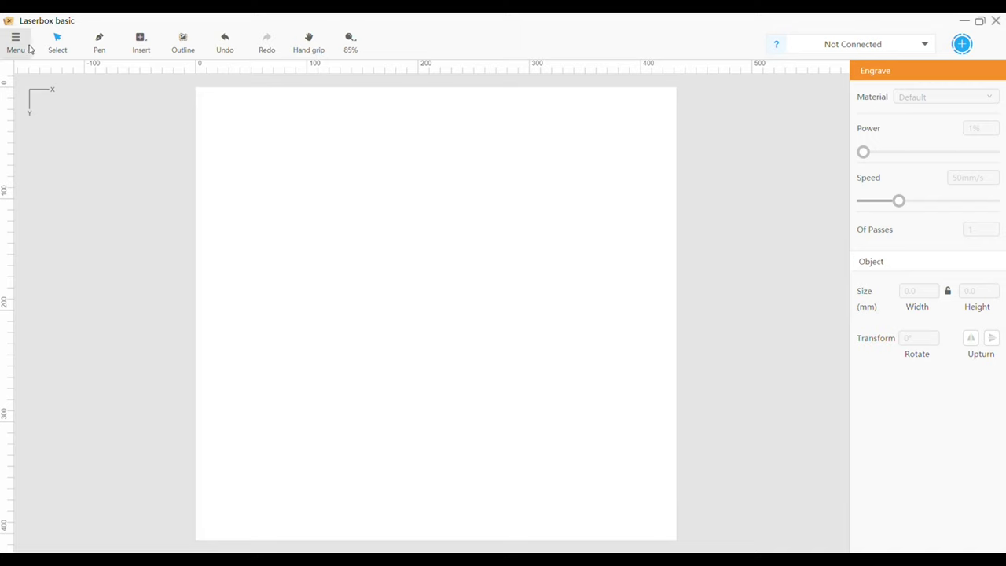
Step: Draw a rectangle about 241 mm wide and 111 mm high in the upper-left area of the canvas
{"action": "left_click", "coordinate": [153, 52]}
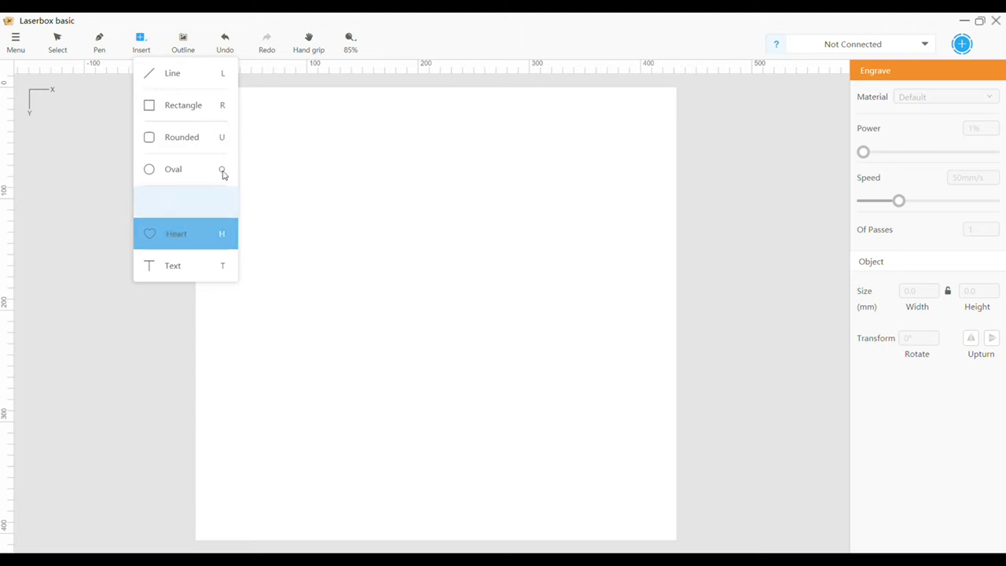
{"action": "left_click", "coordinate": [177, 108]}
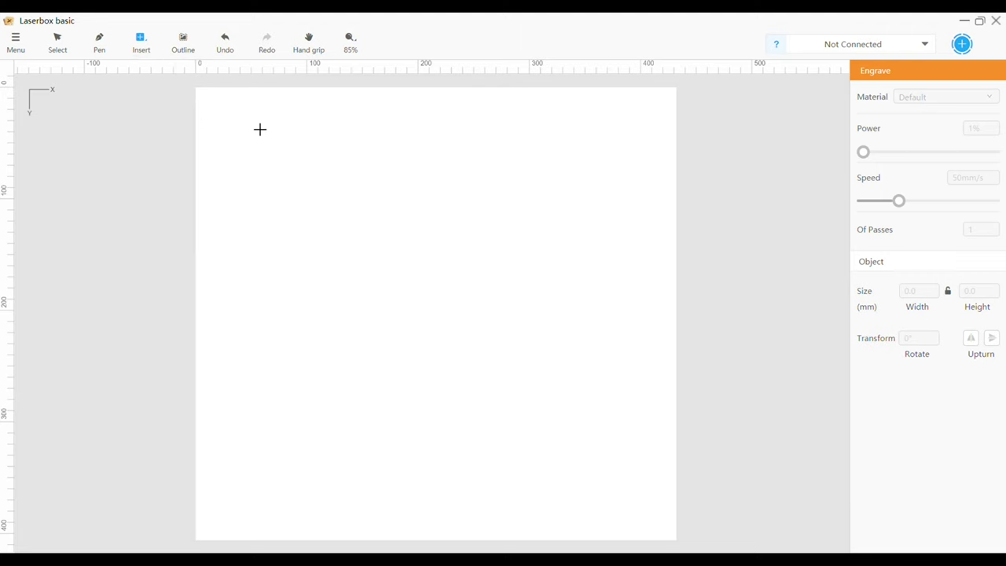
{"action": "left_click", "coordinate": [242, 134]}
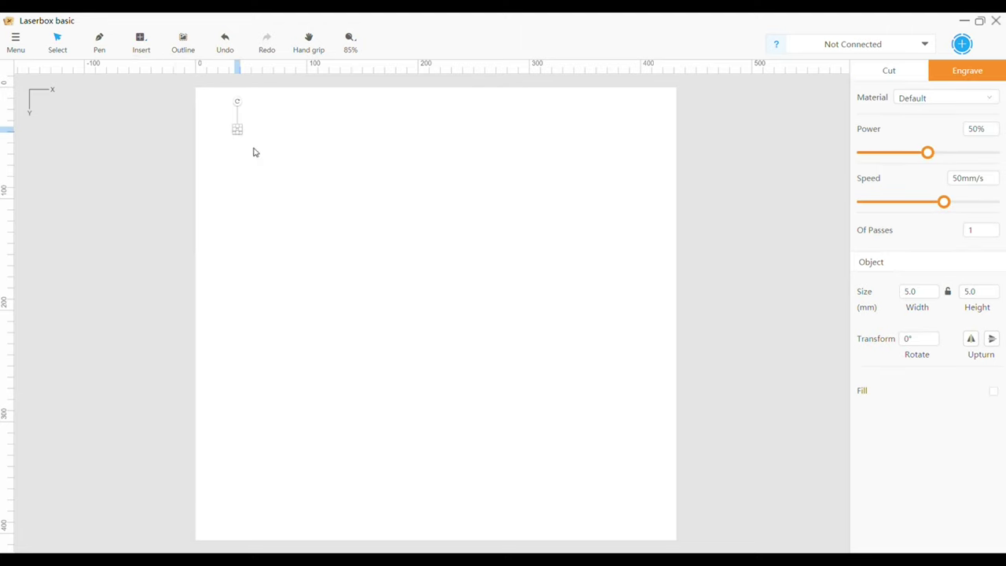
{"action": "left_click_drag", "start_coordinate": [240, 133], "coordinate": [504, 255]}
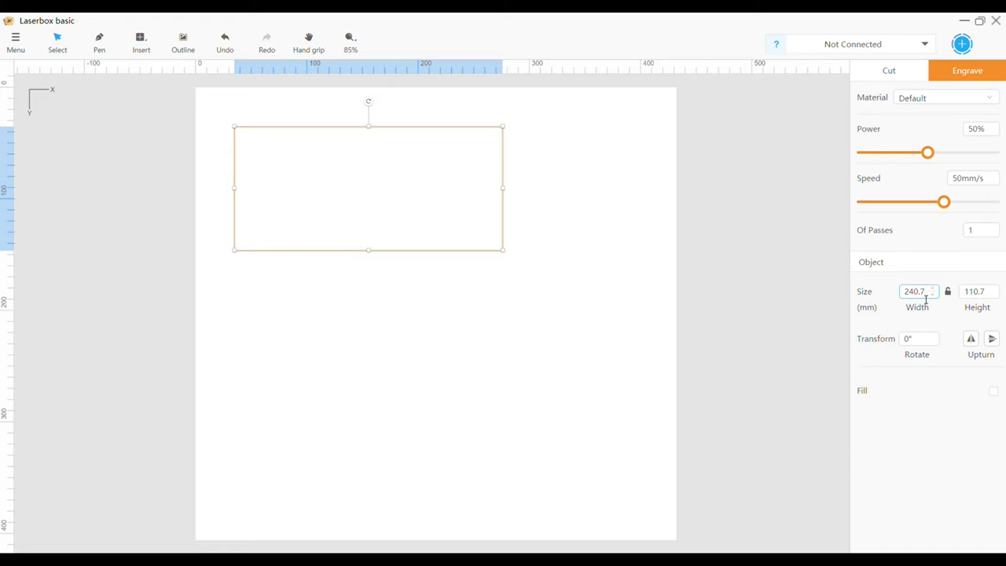
Step: Set the rectangle's size to 200 mm wide and 100 mm high
{"action": "left_click", "coordinate": [926, 297]}
{"action": "type", "text": "2"}
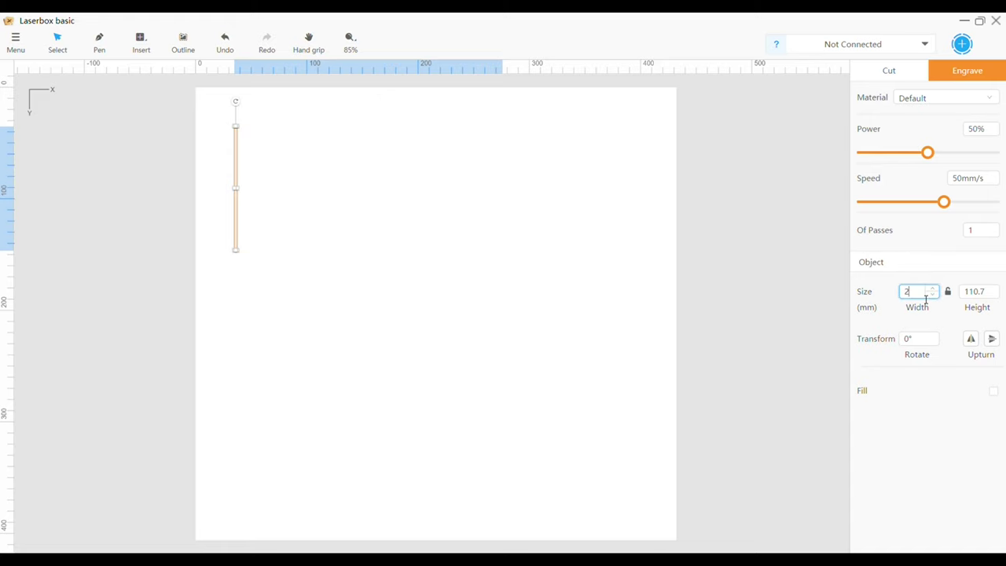
{"action": "type", "text": "00"}
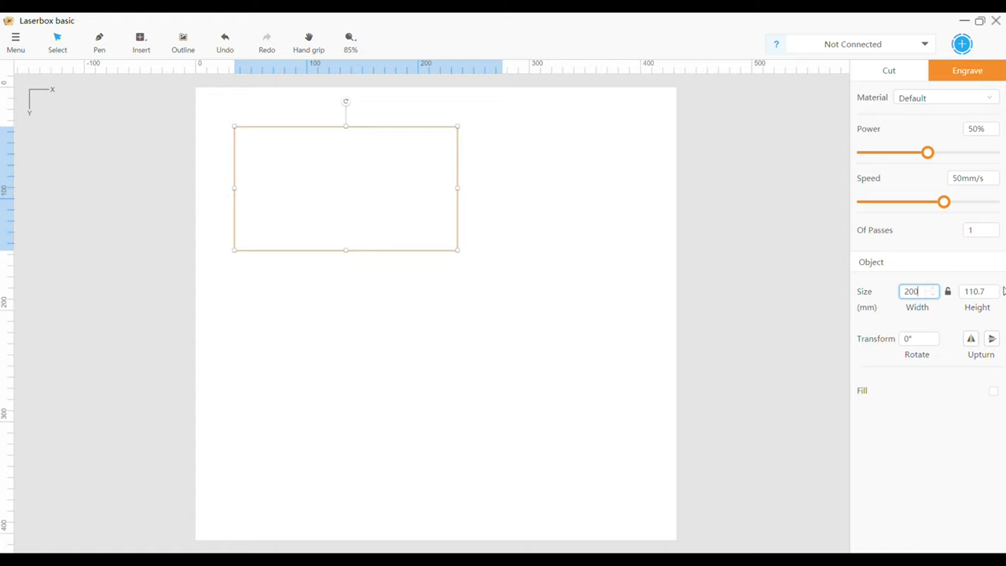
{"action": "left_click", "coordinate": [984, 293]}
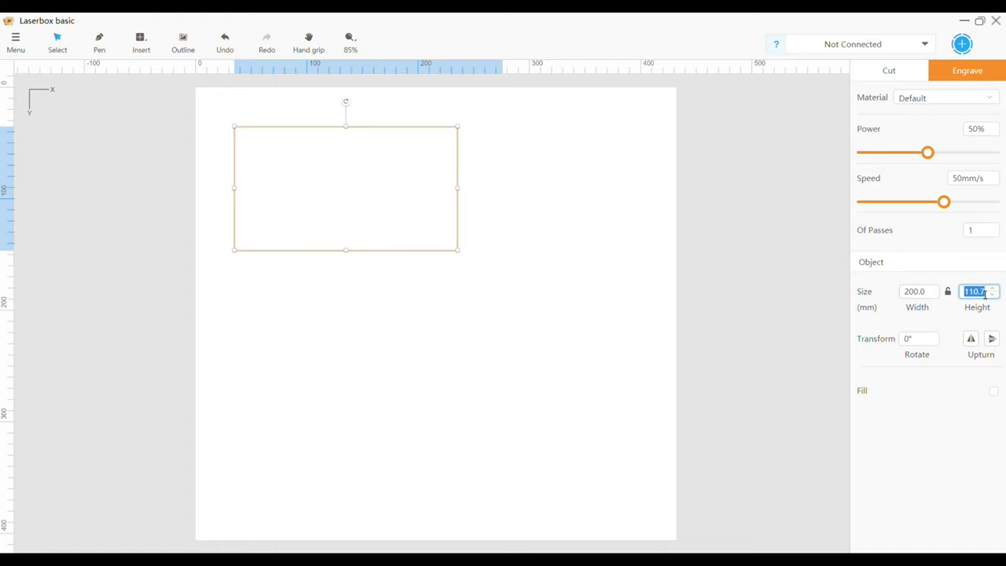
{"action": "type", "text": "100"}
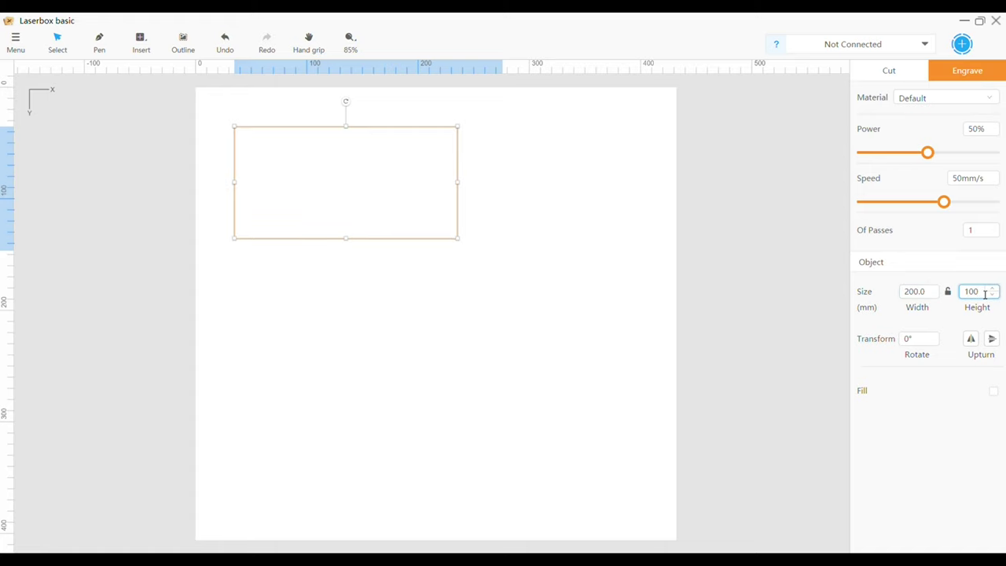
{"action": "left_click", "coordinate": [562, 187]}
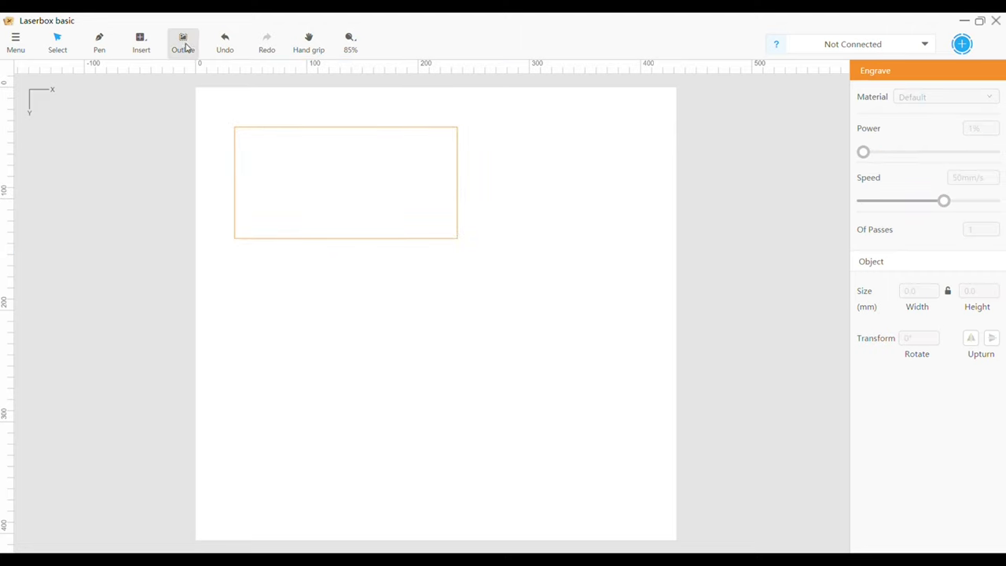
Step: Draw a heart about 101 by 73 mm and centre it inside the rectangle
{"action": "left_click", "coordinate": [143, 45]}
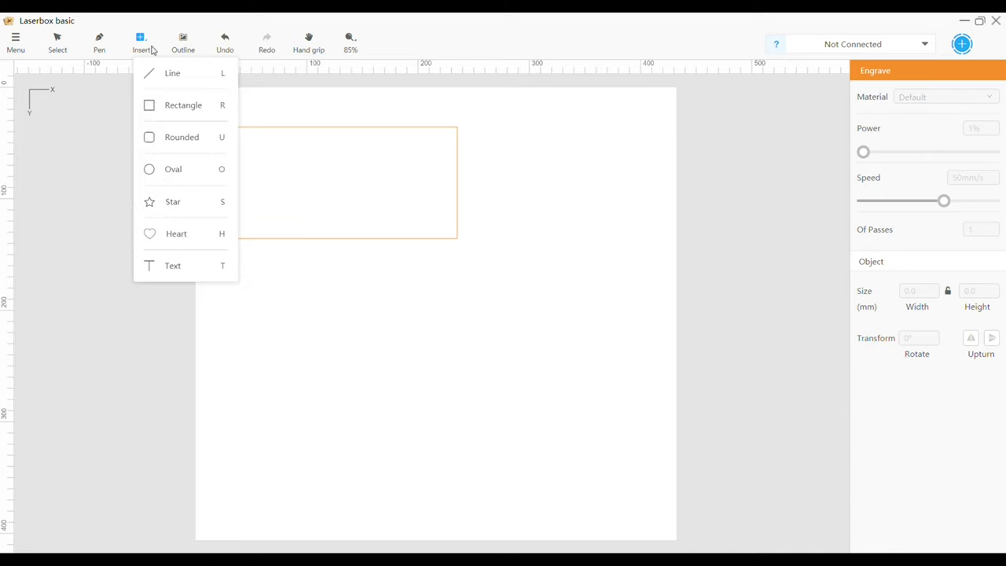
{"action": "left_click", "coordinate": [197, 240]}
{"action": "left_click_drag", "start_coordinate": [298, 146], "coordinate": [410, 226]}
{"action": "left_click_drag", "start_coordinate": [408, 180], "coordinate": [401, 177]}
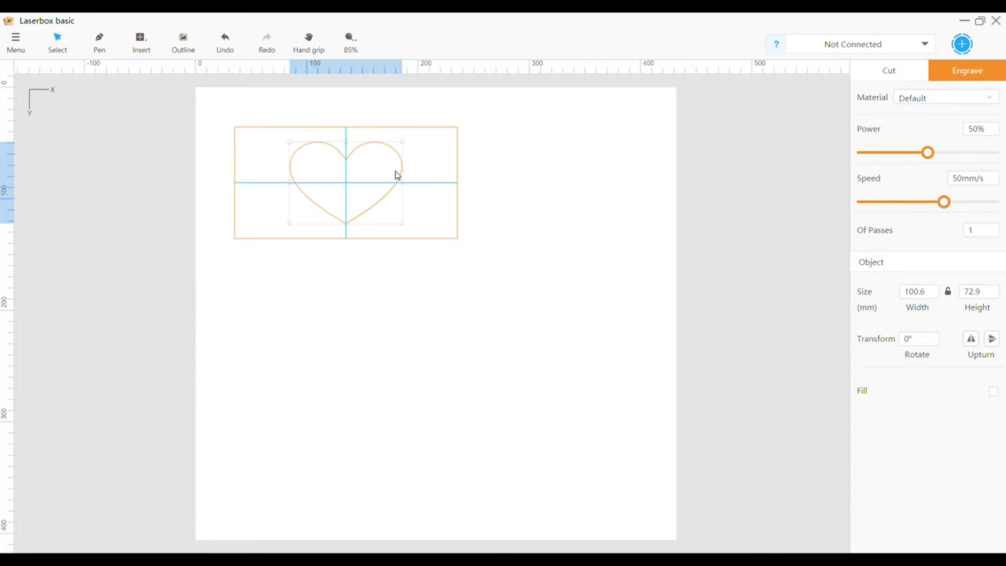
{"action": "left_click_drag", "start_coordinate": [396, 175], "coordinate": [399, 175]}
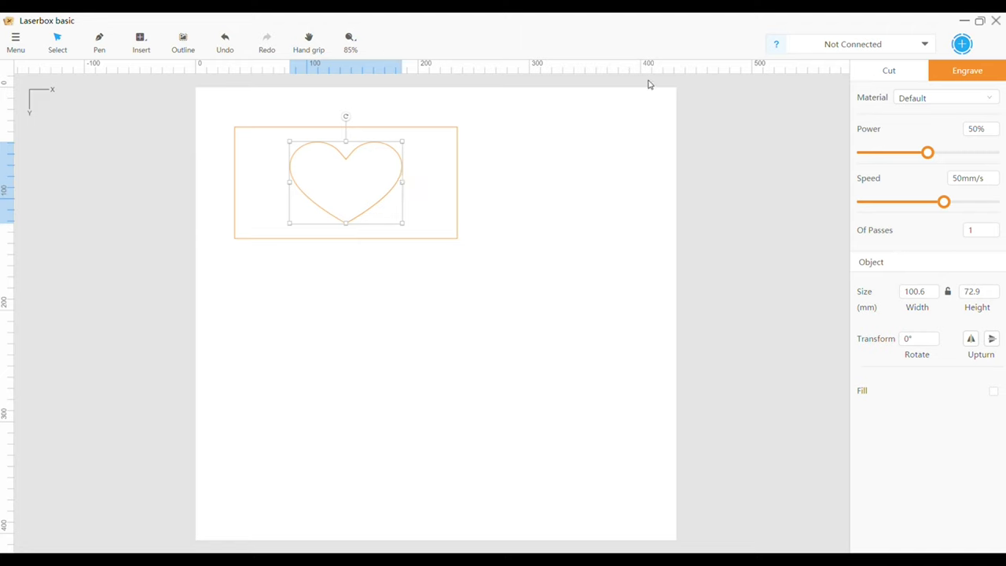
Step: Switch the heart to Cut and back to Engrave, and set its engraving material to Basswood
{"action": "left_click", "coordinate": [921, 70]}
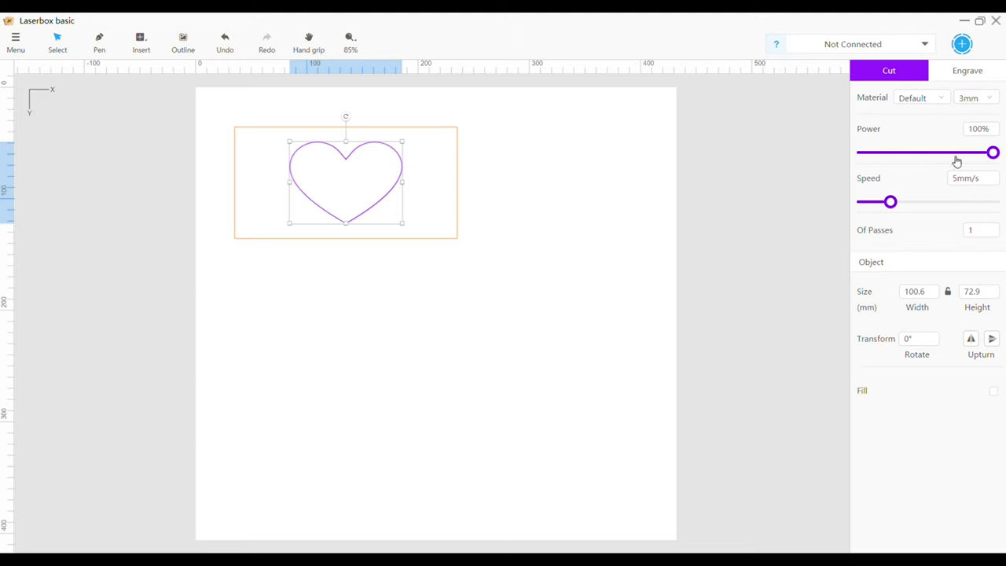
{"action": "left_click", "coordinate": [996, 74]}
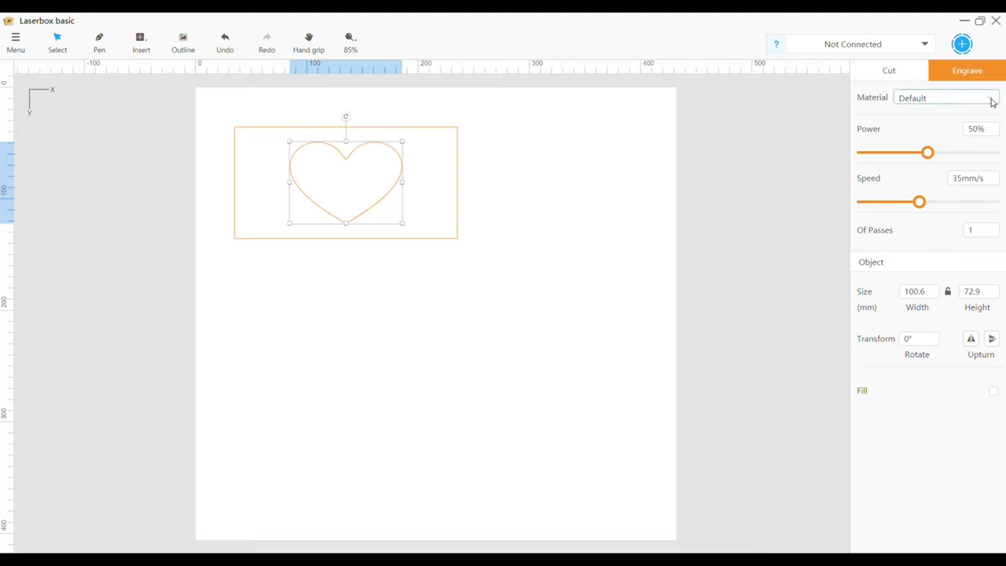
{"action": "left_click", "coordinate": [991, 100]}
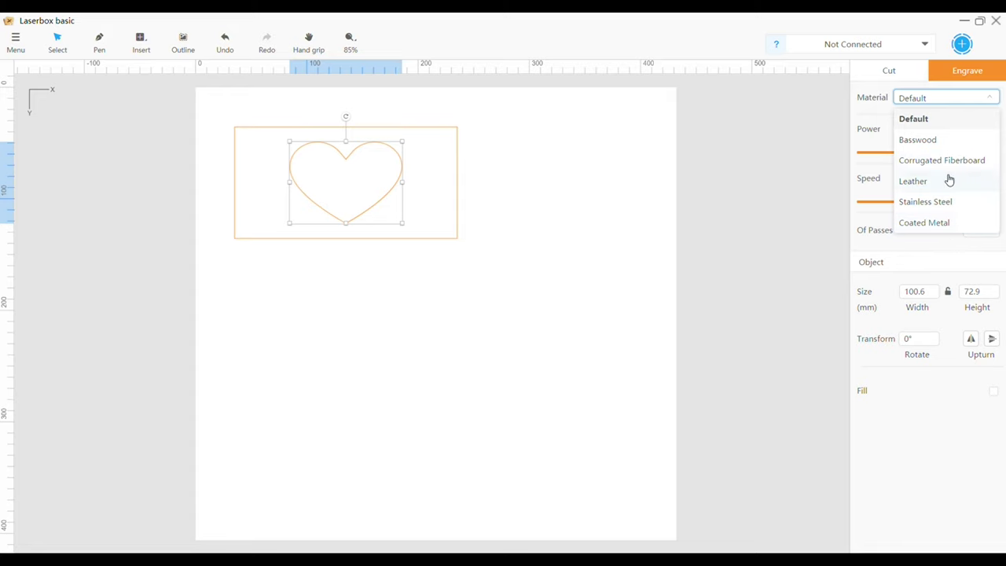
{"action": "left_click", "coordinate": [947, 144]}
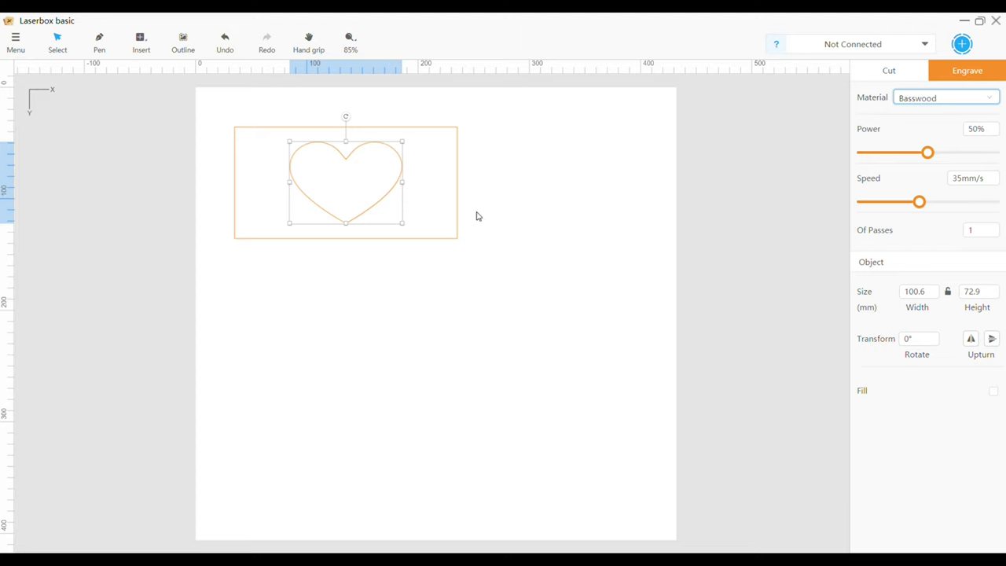
Step: Add a text with the person's first name, about 56 by 26 mm, and centre it horizontally inside the heart
{"action": "left_click", "coordinate": [141, 41]}
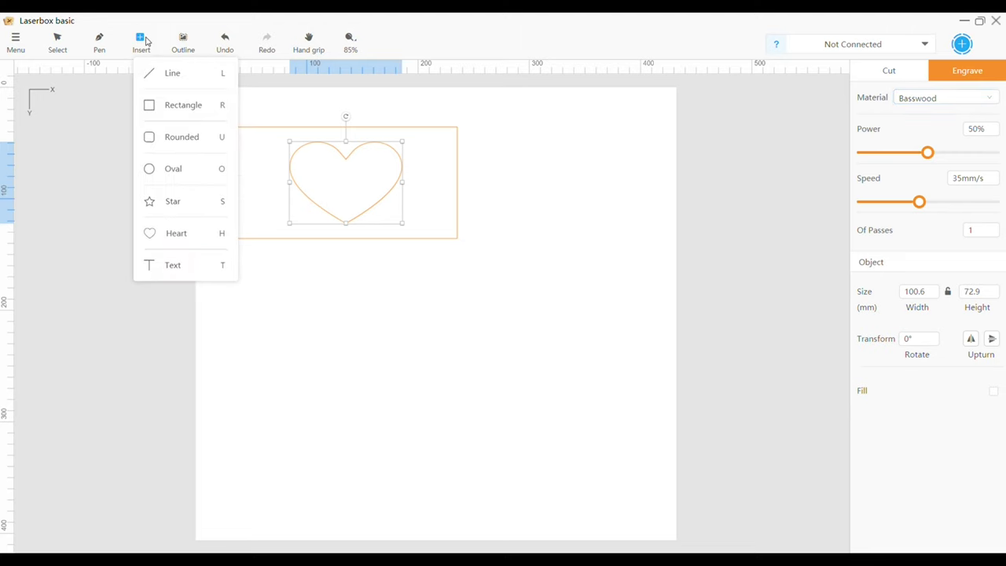
{"action": "left_click", "coordinate": [211, 267]}
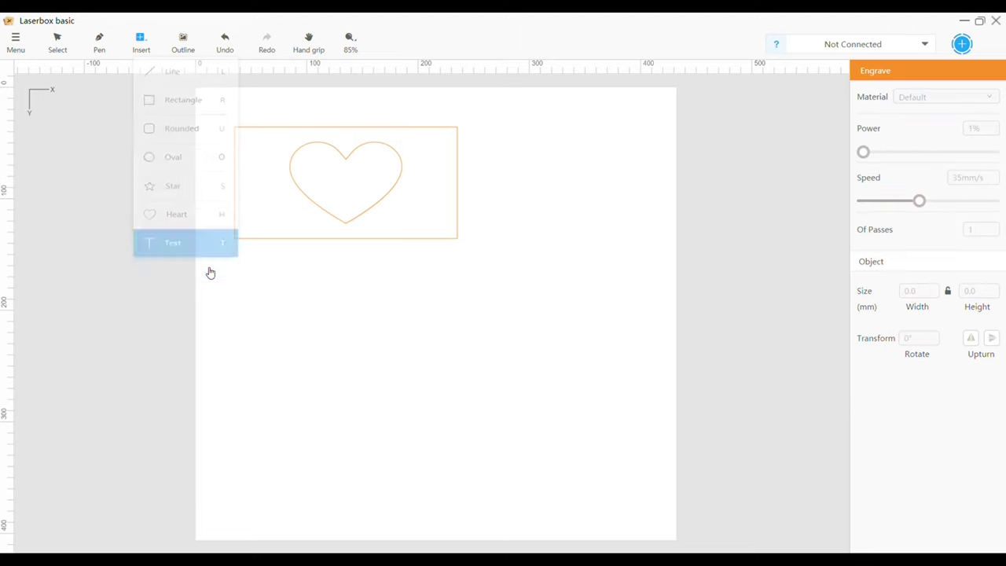
{"action": "left_click", "coordinate": [333, 281]}
{"action": "key", "text": "BackSpace"}
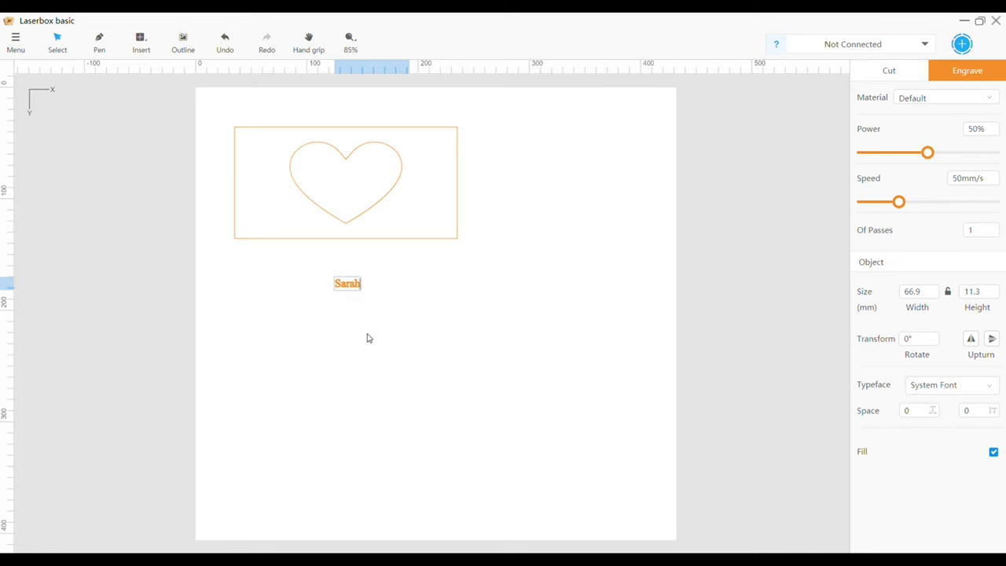
{"action": "left_click", "coordinate": [348, 288]}
{"action": "left_click_drag", "start_coordinate": [348, 286], "coordinate": [362, 183]}
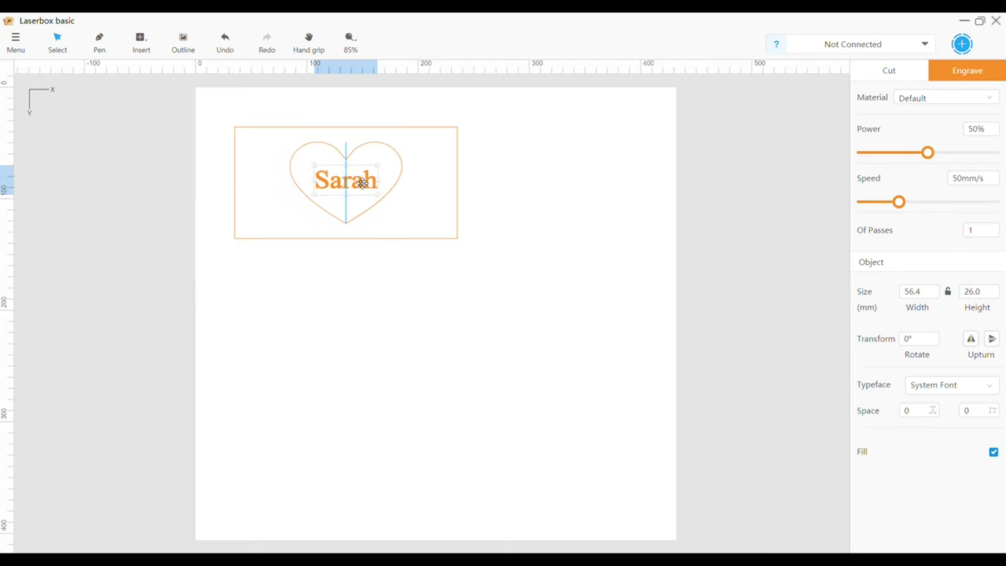
{"action": "left_click", "coordinate": [506, 292]}
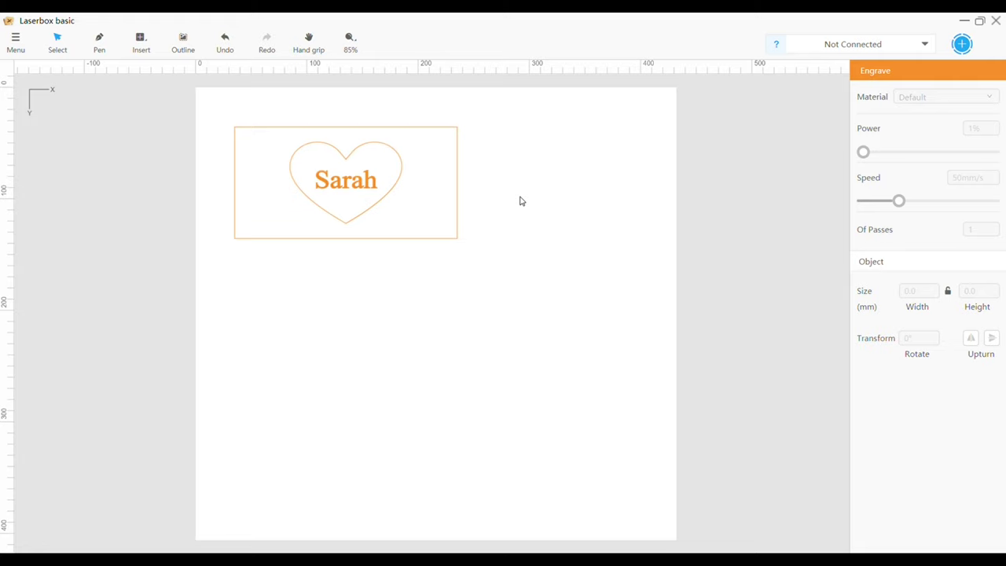
Step: Import the Welsh Woodman dragon logo, scale it down to about 94 mm square and place it to the right of the rectangle
{"action": "left_click", "coordinate": [14, 42]}
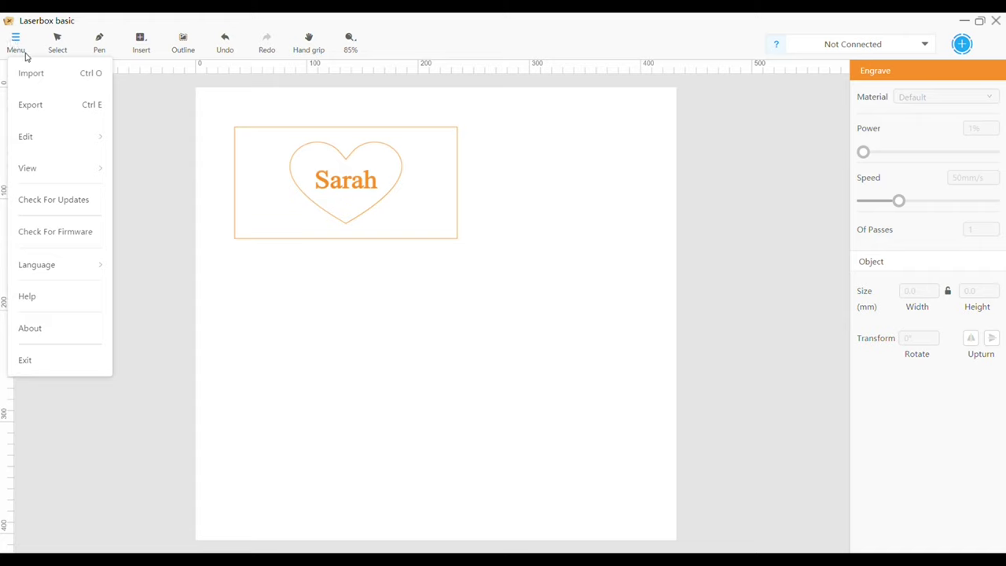
{"action": "left_click", "coordinate": [46, 80]}
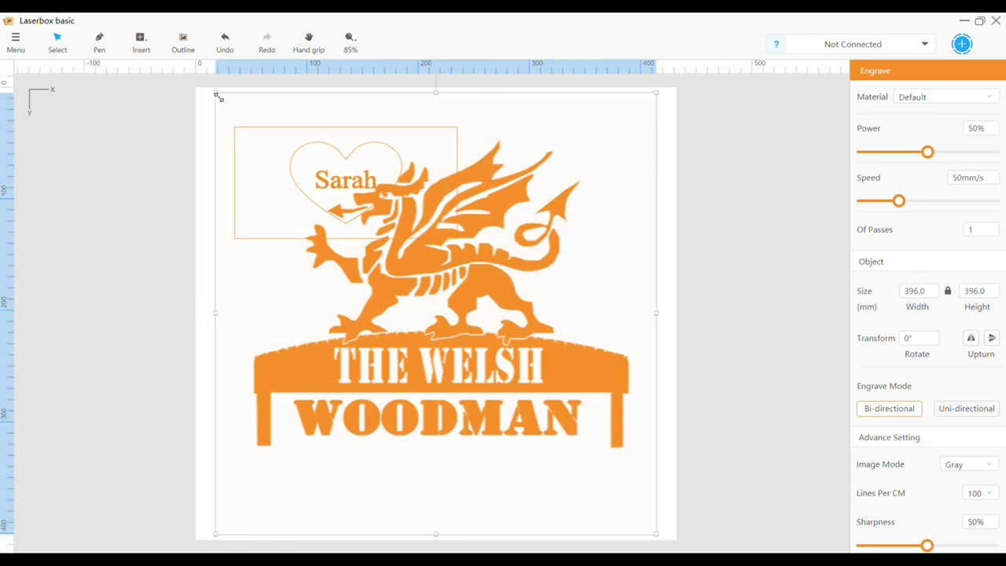
{"action": "left_click_drag", "start_coordinate": [218, 96], "coordinate": [470, 347]}
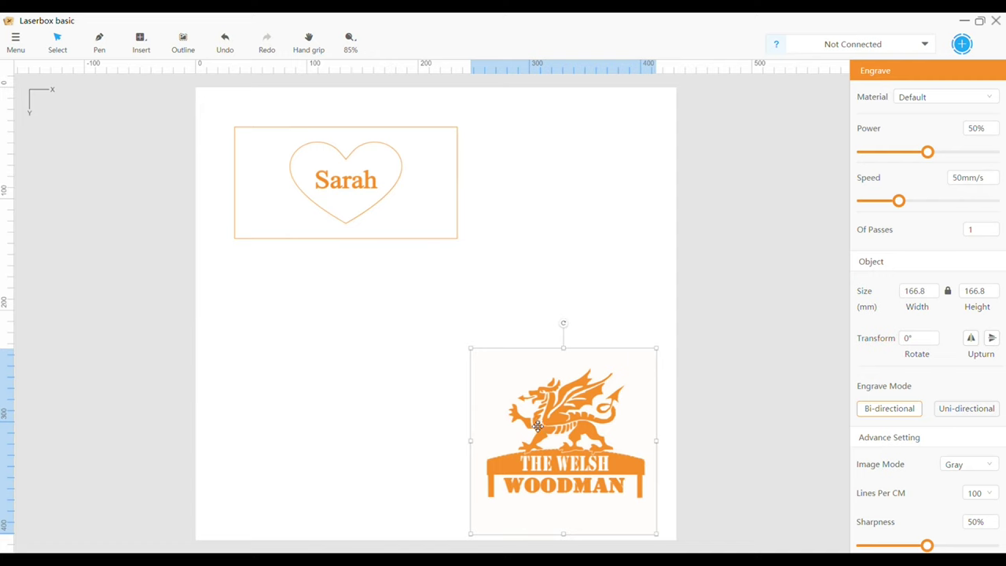
{"action": "left_click_drag", "start_coordinate": [538, 425], "coordinate": [538, 206]}
{"action": "left_click_drag", "start_coordinate": [657, 324], "coordinate": [569, 246]}
{"action": "left_click_drag", "start_coordinate": [527, 189], "coordinate": [563, 185]}
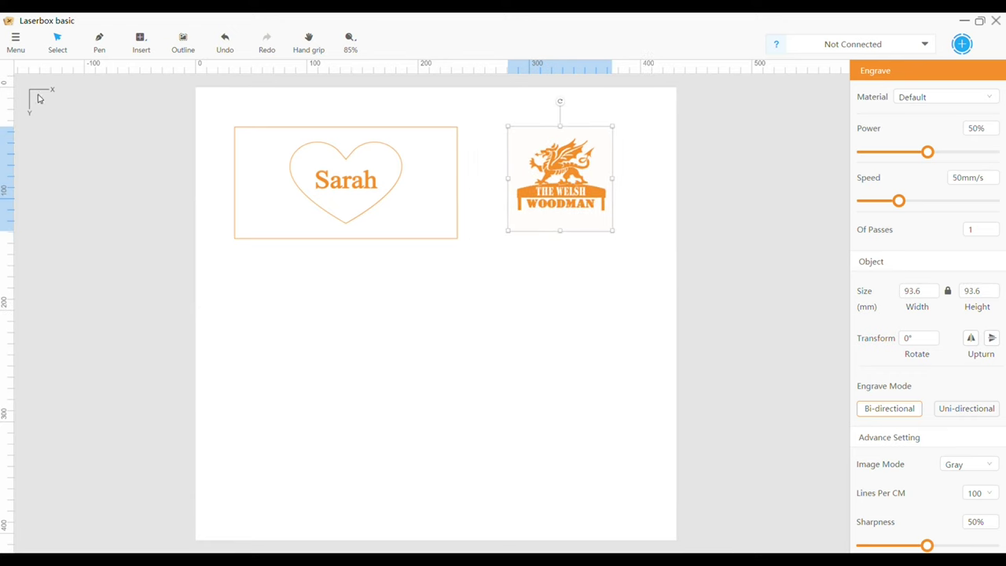
Step: Import the dog photo, scale it down to about 174 by 232 mm and place it below the rectangle, aligned with its left edge
{"action": "left_click", "coordinate": [15, 45]}
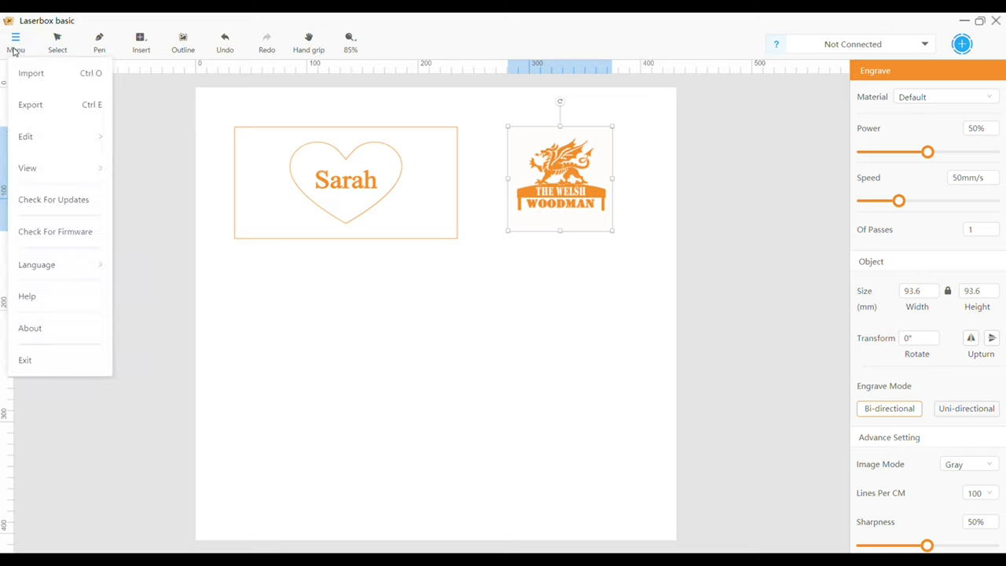
{"action": "left_click", "coordinate": [40, 75]}
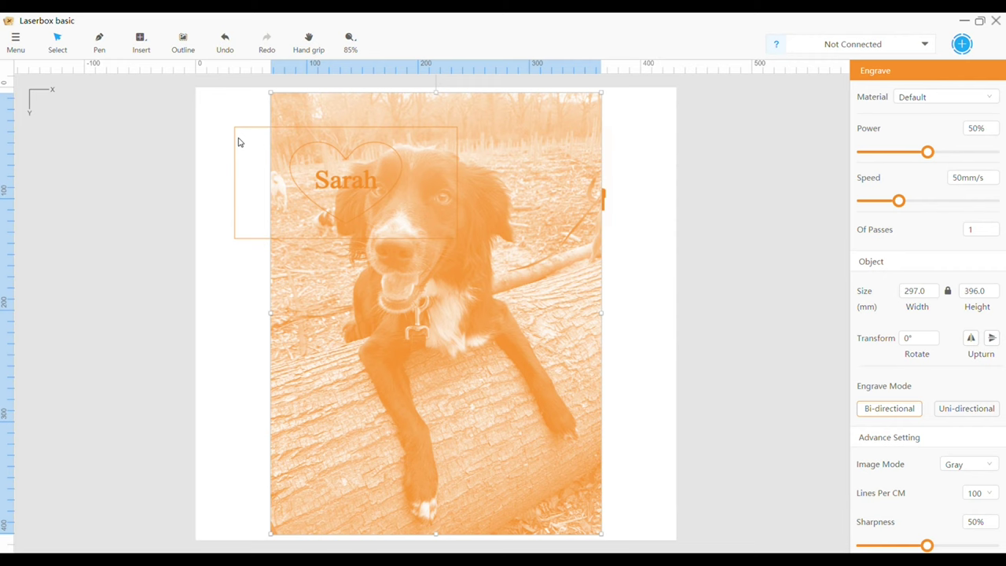
{"action": "left_click_drag", "start_coordinate": [275, 94], "coordinate": [431, 259]}
{"action": "left_click_drag", "start_coordinate": [509, 385], "coordinate": [364, 368]}
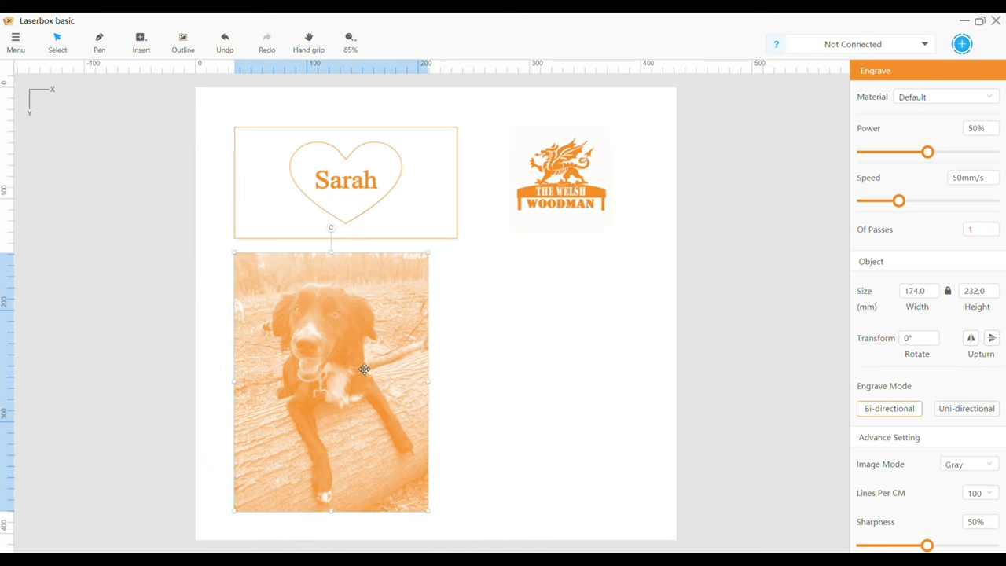
{"action": "left_click", "coordinate": [535, 359]}
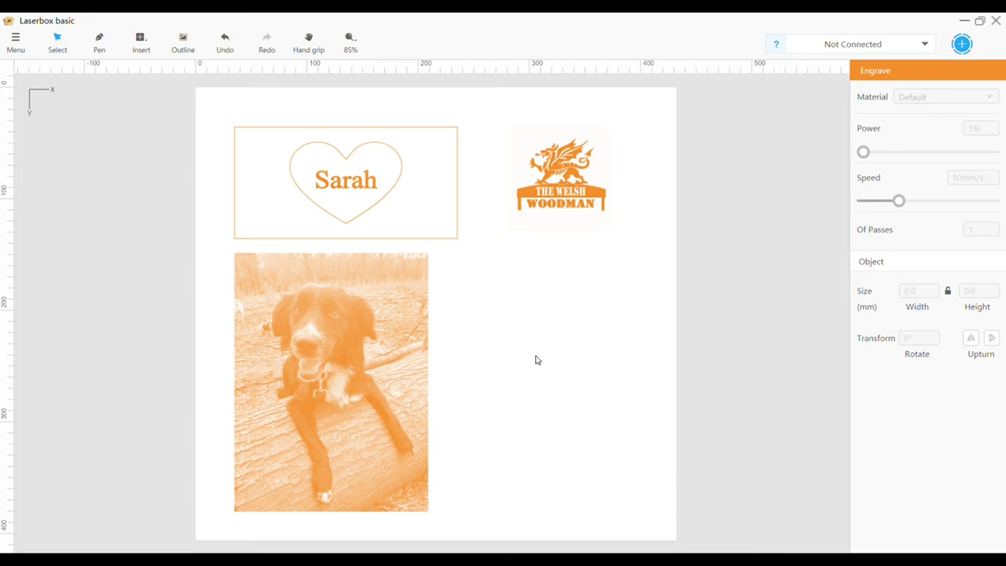